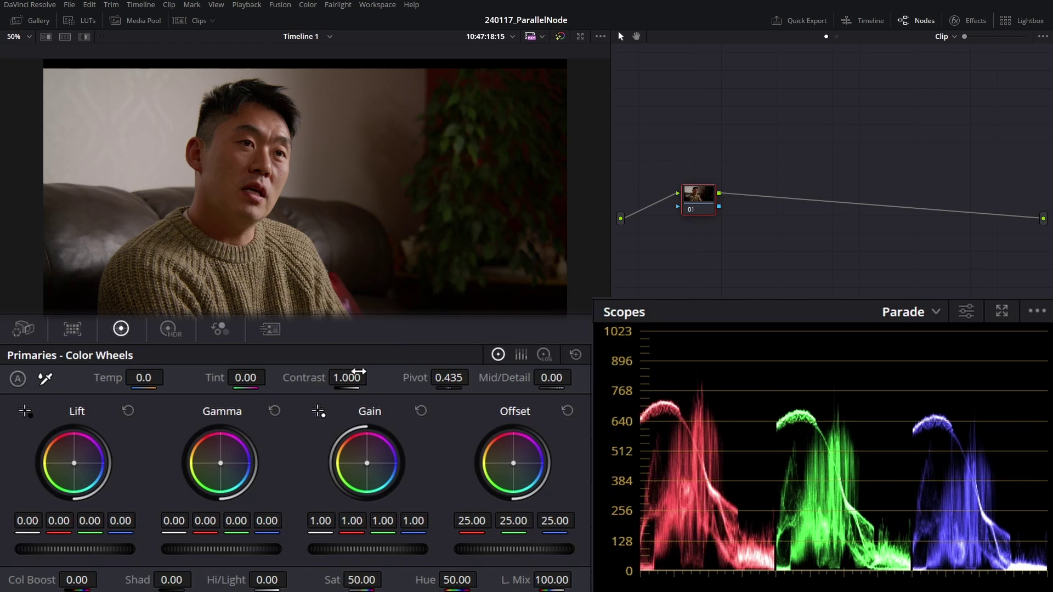
Set the first node's contrast to 1.116 and pivot to 0.223, and label the node LUM.
left_click_drag(358, 373, 472, 376)
type("LUM")
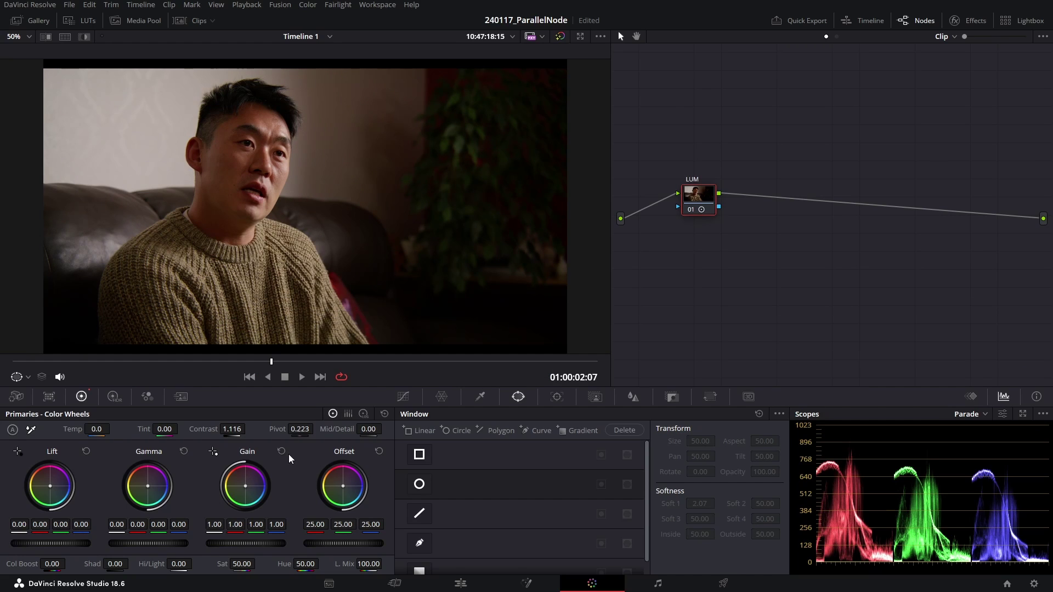
key("Return")
Add a serial node labelled COLOUR and balance it with Gain 0.96 red, 1.01 green, 1.05 blue, Gamma red 0.01 and Lift red -0.01.
key("alt+s")
type("COLOUR")
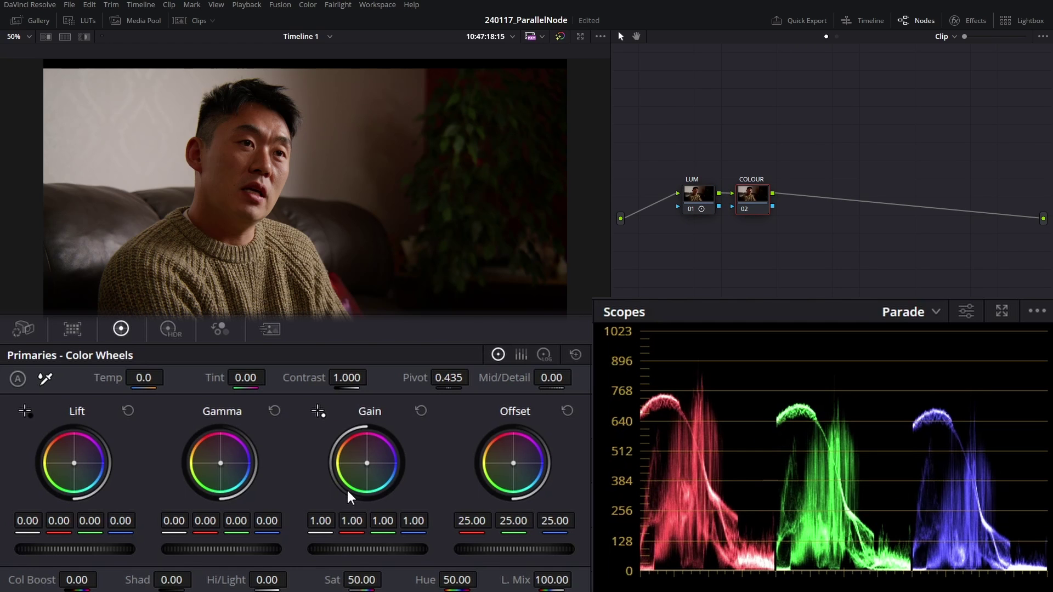
left_click_drag(366, 463, 369, 464)
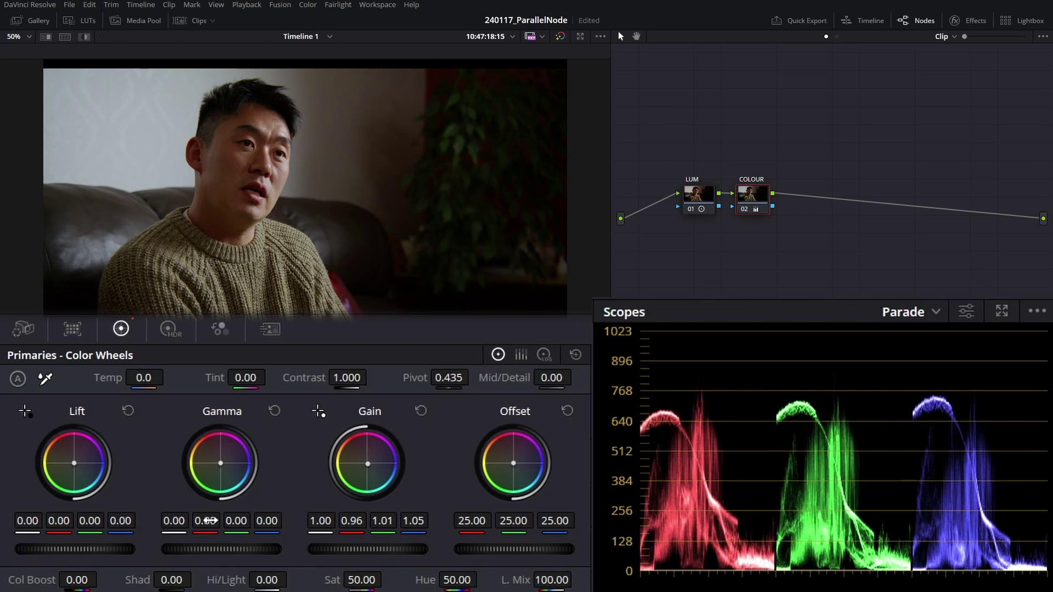
left_click_drag(205, 521, 210, 521)
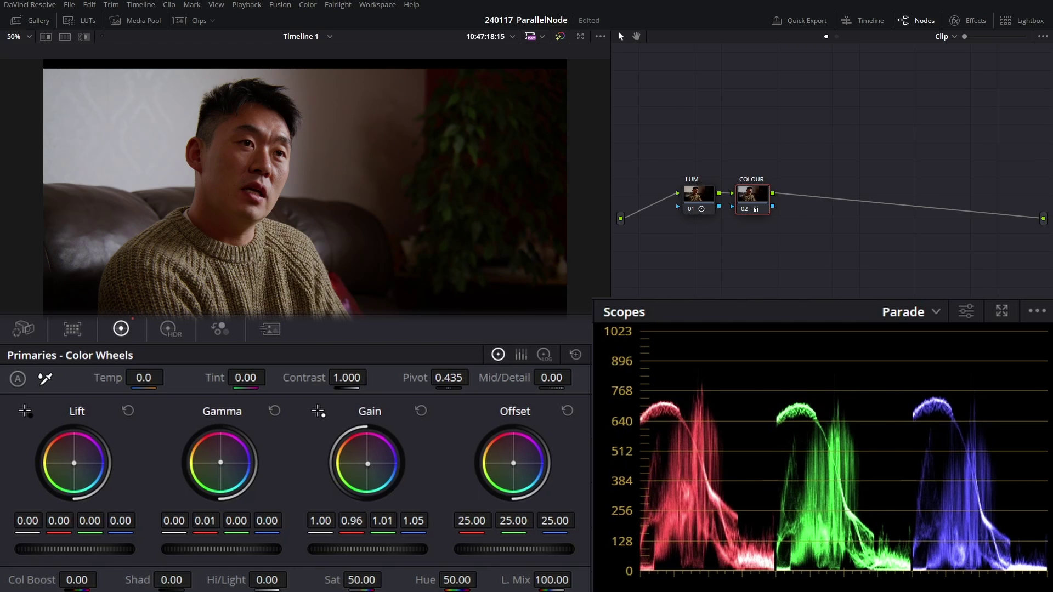
left_click_drag(65, 524, 63, 523)
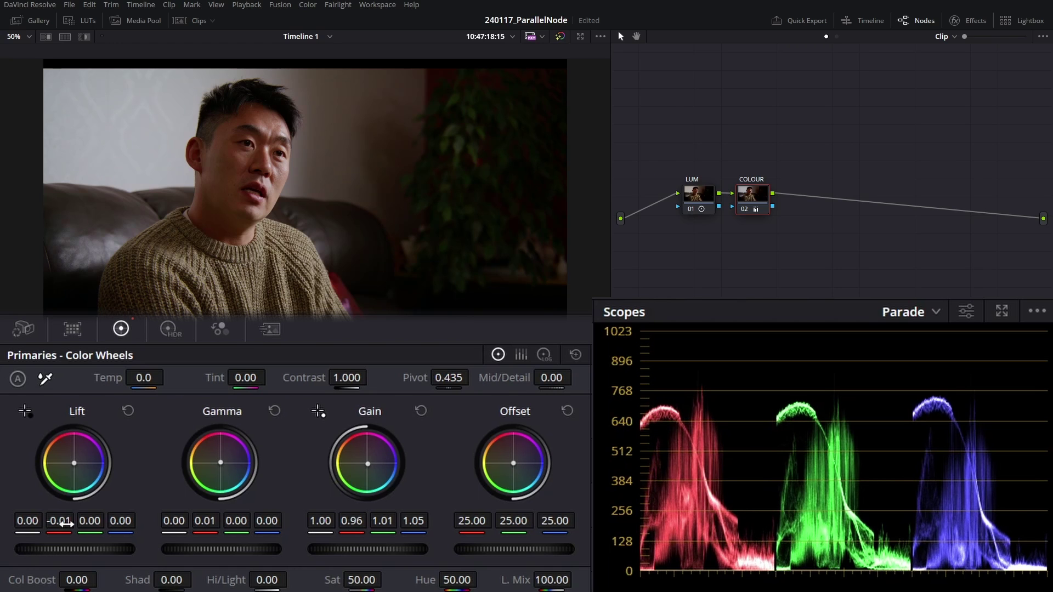
key("ctrl+d")
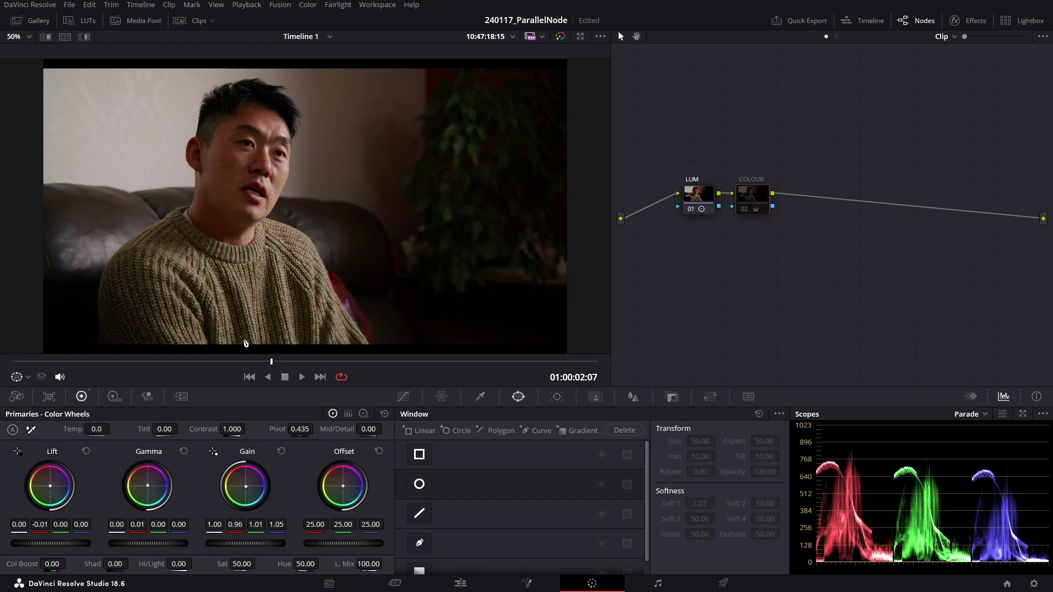
key("ctrl+d")
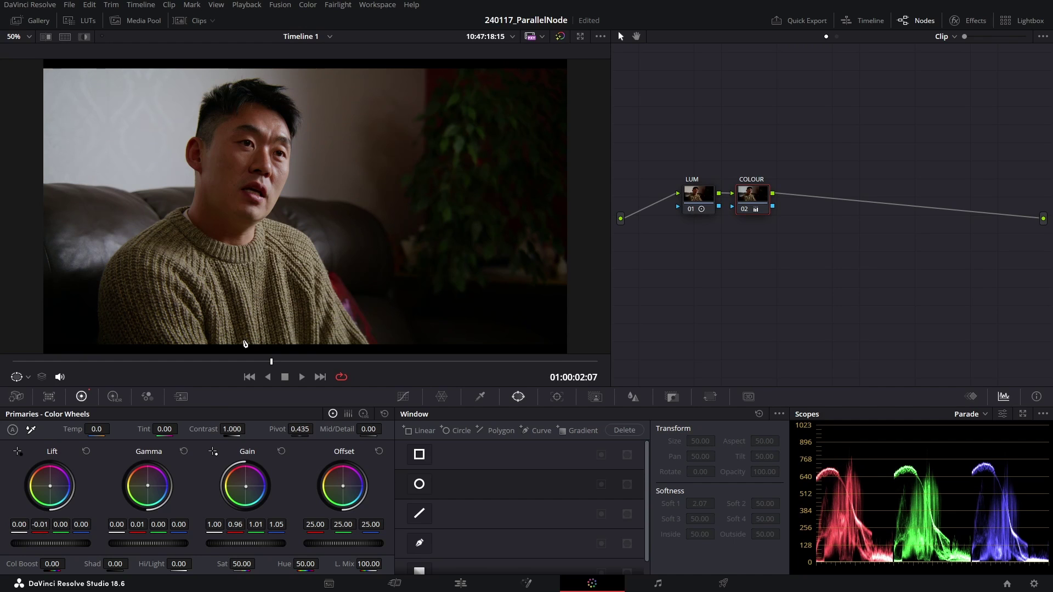
key("ctrl+s")
Add a serial node labelled FACE after COLOUR and sample the man's facial skin with the HSL qualifier.
key("alt+s")
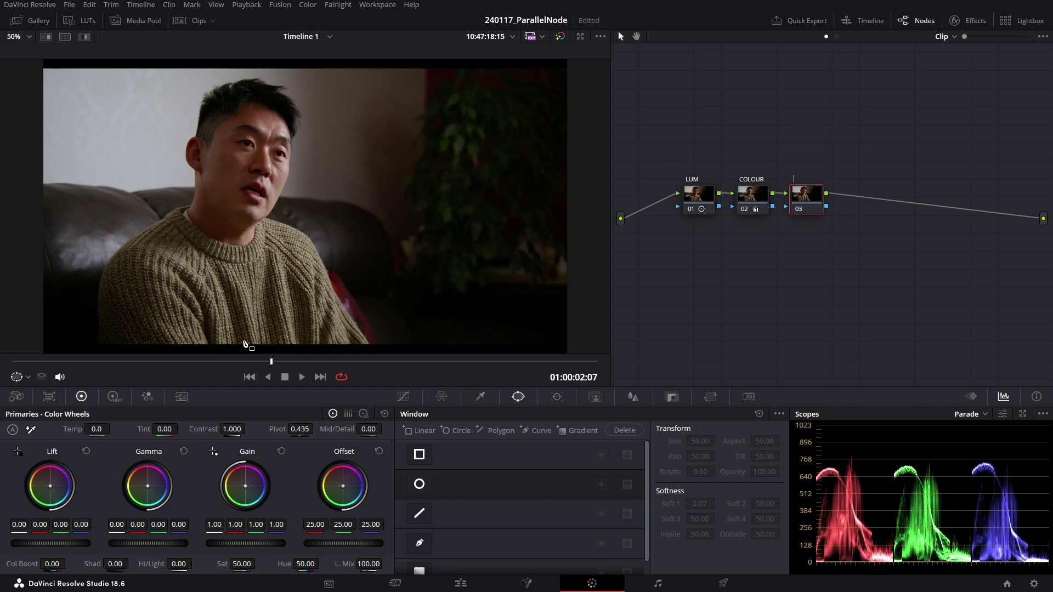
type("FACE")
key("Return")
left_click(469, 397)
left_click(239, 156)
left_click_drag(239, 155, 249, 154)
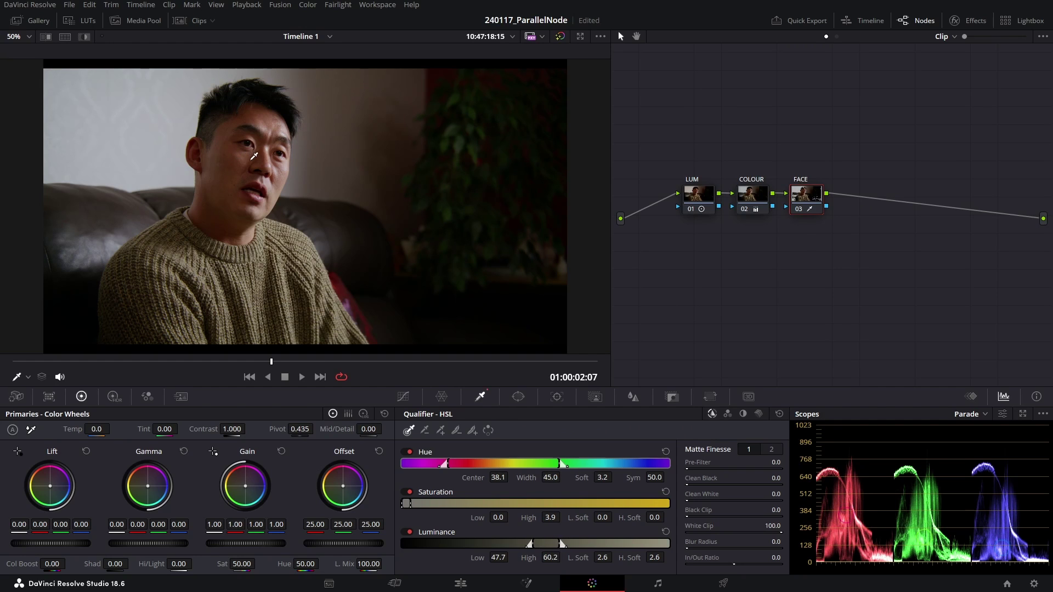
Refine the skin key to hue center 37.3, width 7.4, saturation 0.9–2.9, luminance 51.0–60.8, clean black 12.8, clean white 12.9 and blur radius 17.9.
key("shift+h")
left_click_drag(550, 478, 344, 478)
mouse_move(499, 478)
left_mouse_down()
mouse_move(472, 477)
mouse_move(519, 478)
mouse_move(503, 478)
left_mouse_up()
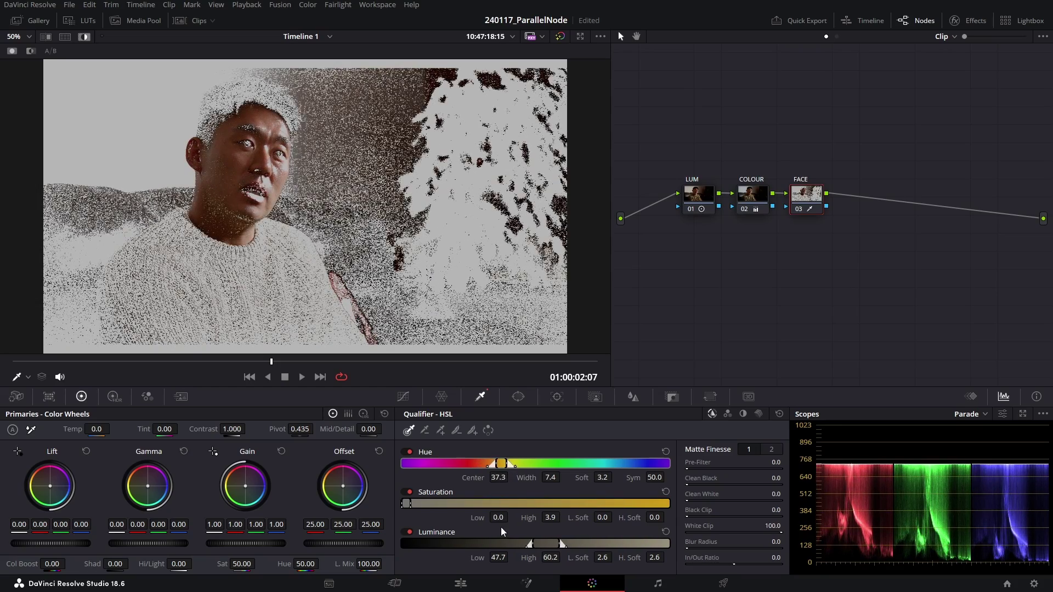
left_click_drag(498, 518, 511, 516)
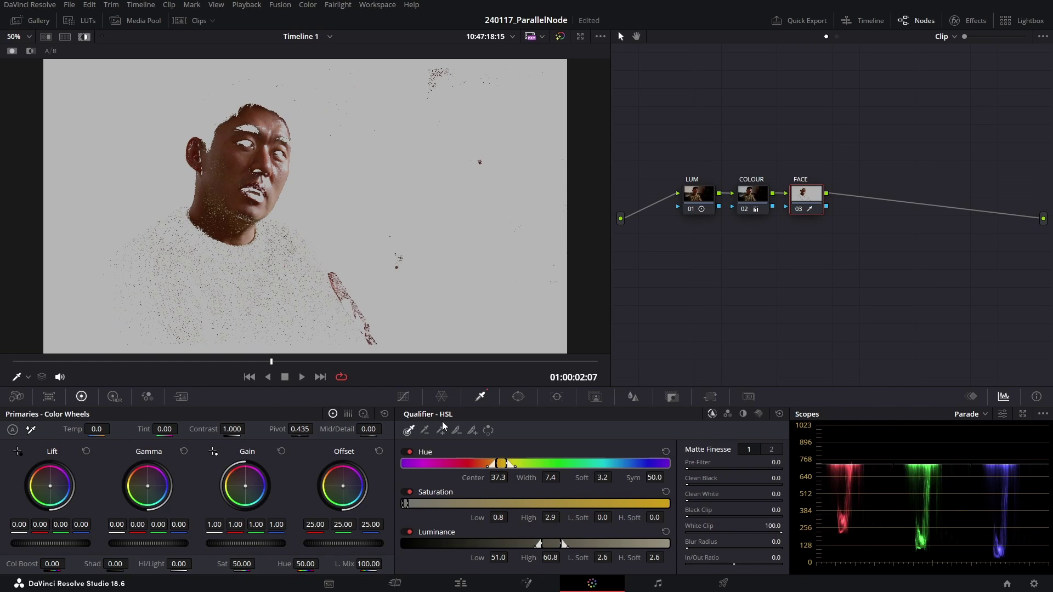
left_click_drag(715, 480, 757, 500)
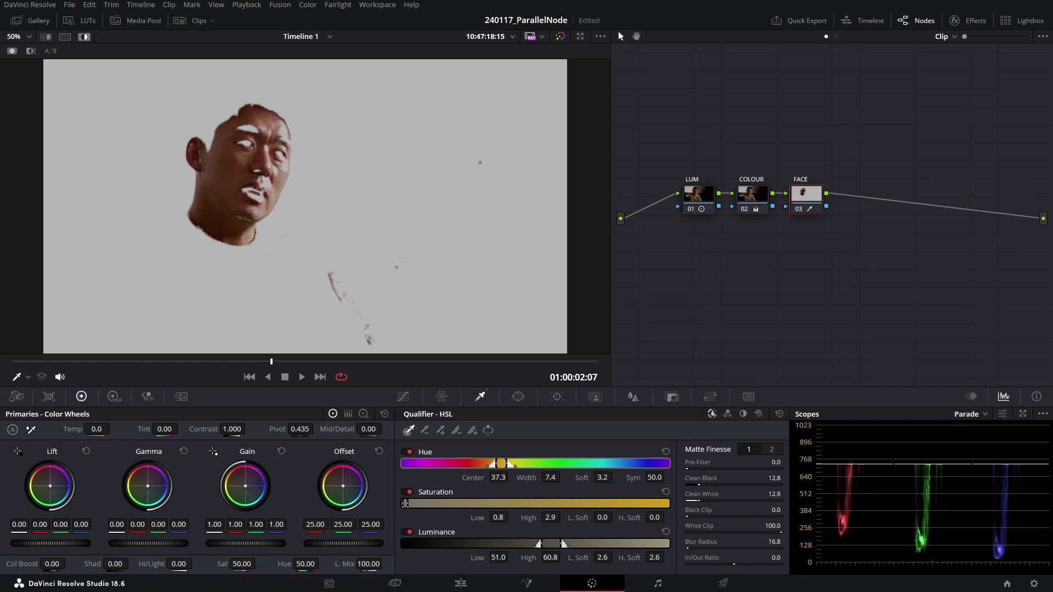
left_click_drag(700, 547, 702, 548)
Restrict the skin key with a circular window fitted and slightly rotated around the man's head.
left_click(519, 398)
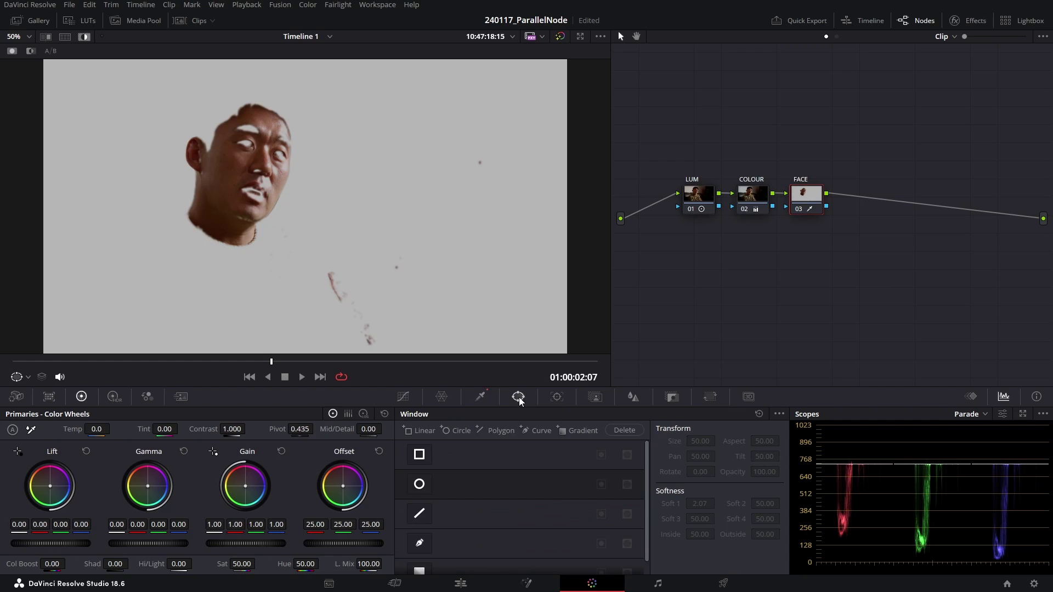
left_click(423, 484)
left_click_drag(314, 217, 241, 183)
left_click_drag(310, 176, 291, 173)
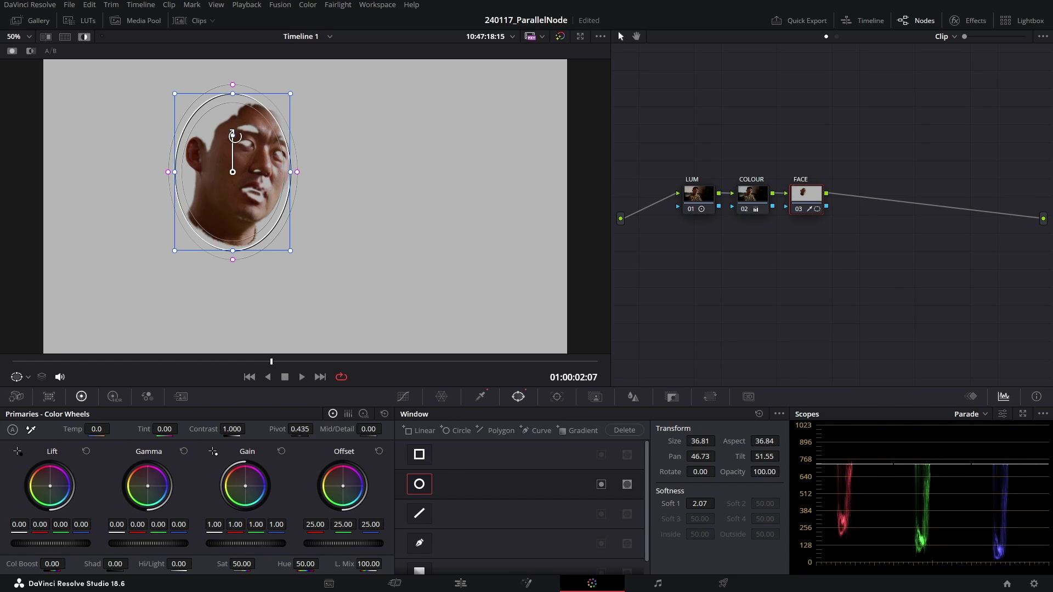
left_click_drag(234, 135, 242, 137)
left_click(480, 397)
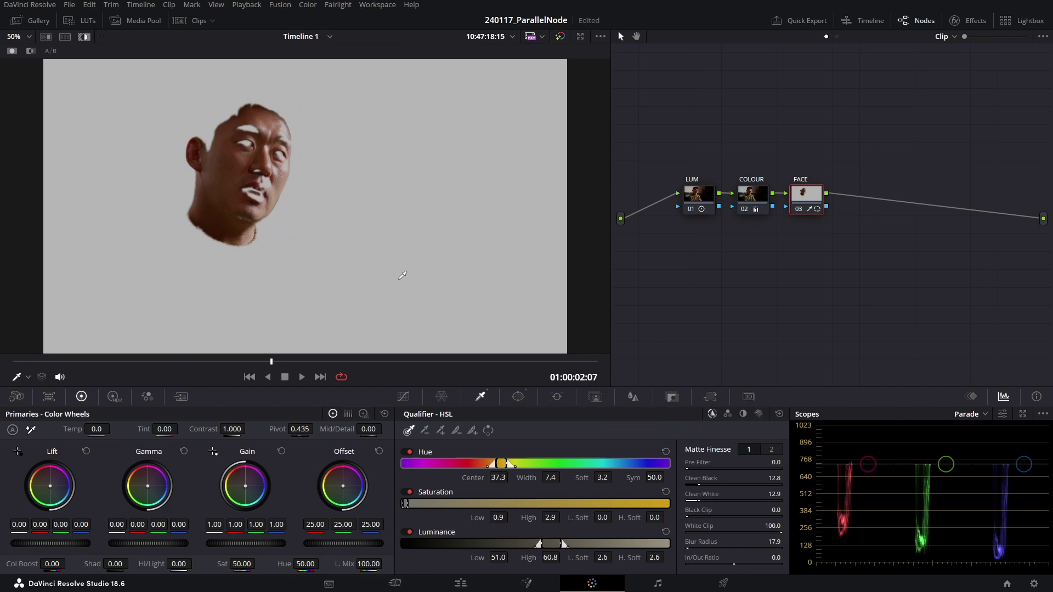
Turn off the key highlight and tint the face green with Offset 16.68 red, 27.43 green and 19.29 blue.
key("shift+h")
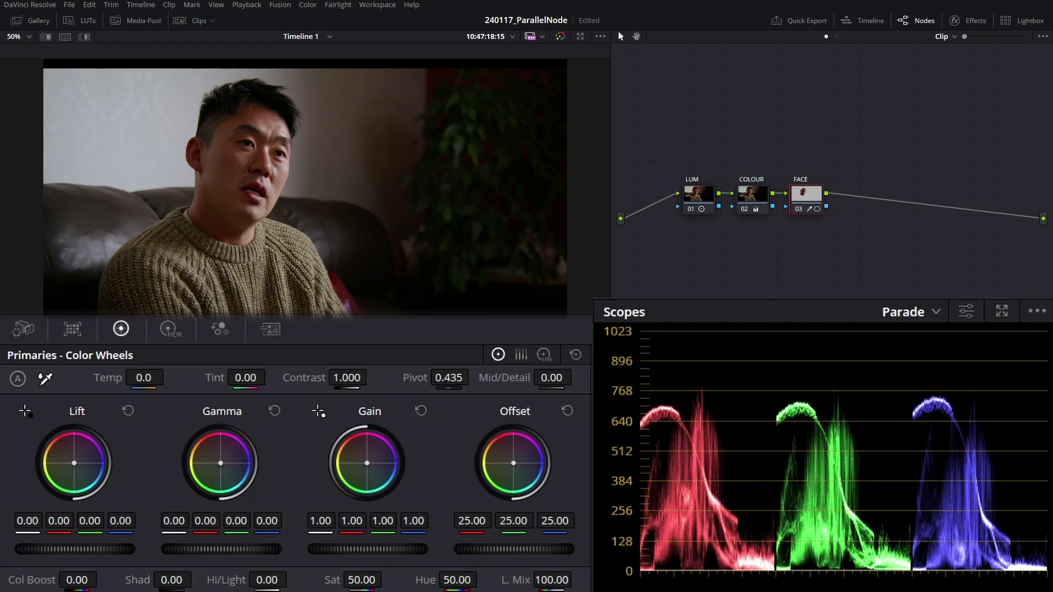
left_click_drag(513, 463, 509, 468)
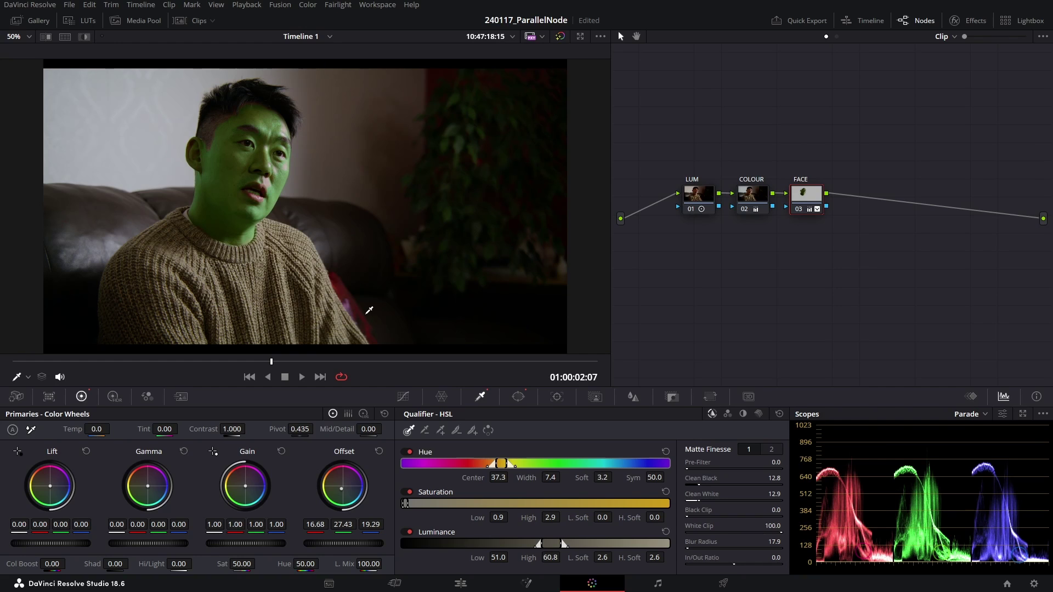
On the COLOUR node, try a Temp of -800, restore it to 0, and return the Gamma red to 0.00.
left_click_drag(801, 202, 760, 199)
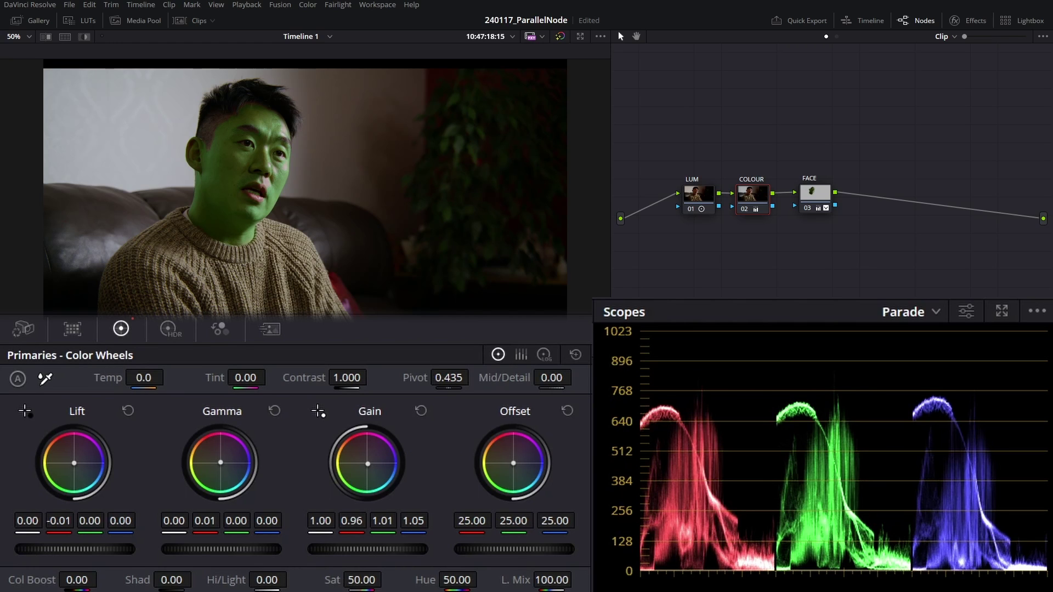
left_click_drag(144, 377, 94, 378)
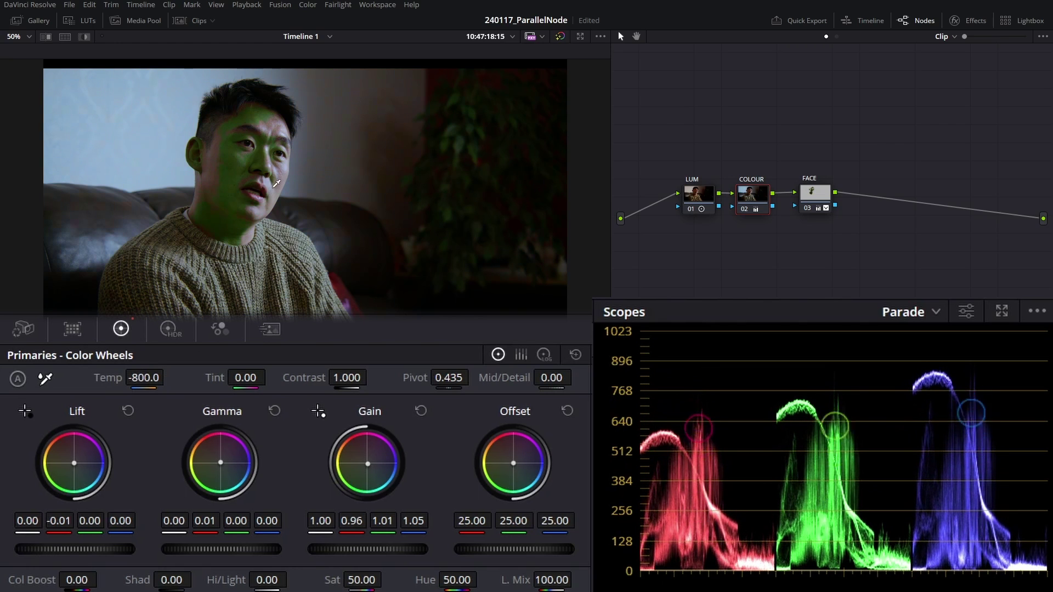
double_click(137, 377)
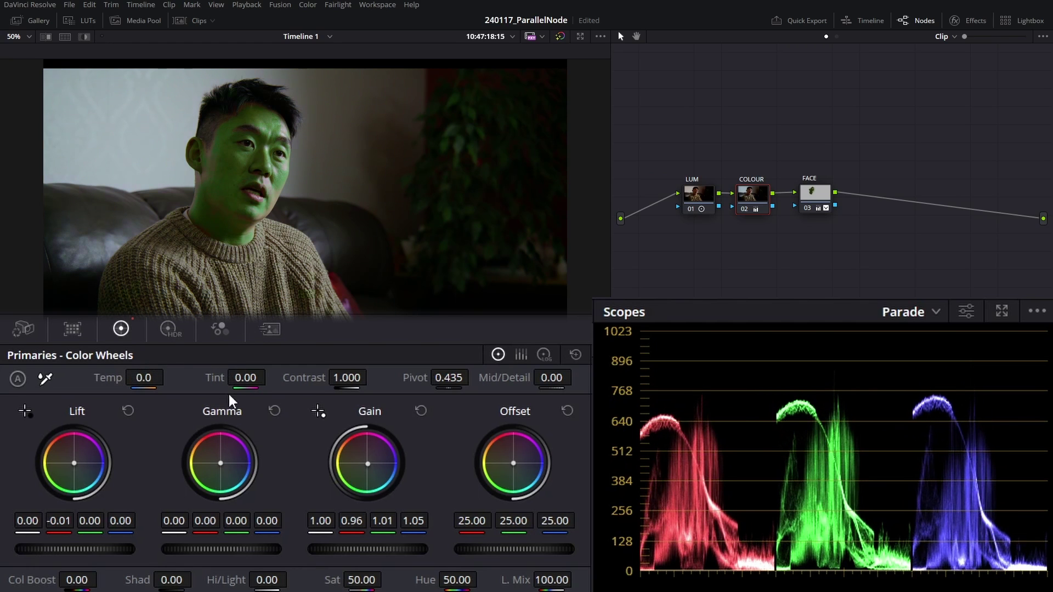
left_click_drag(222, 464, 223, 459)
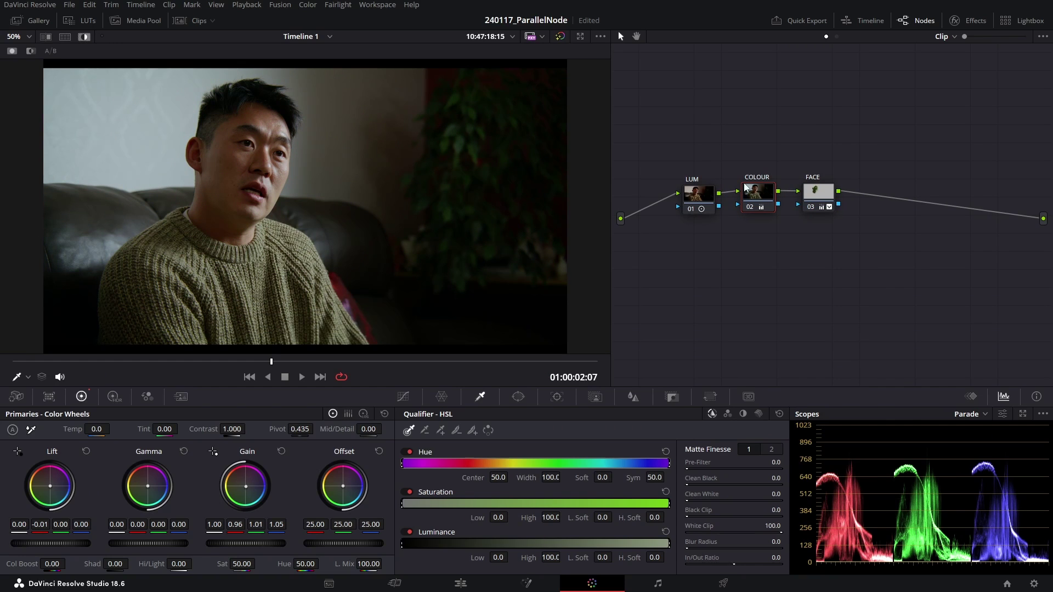
Examine the FACE node's highlighted key to see how the COLOUR node's adjustment affects the skin selection.
left_click_drag(745, 188, 744, 189)
left_click(826, 199)
left_click_drag(824, 196, 823, 196)
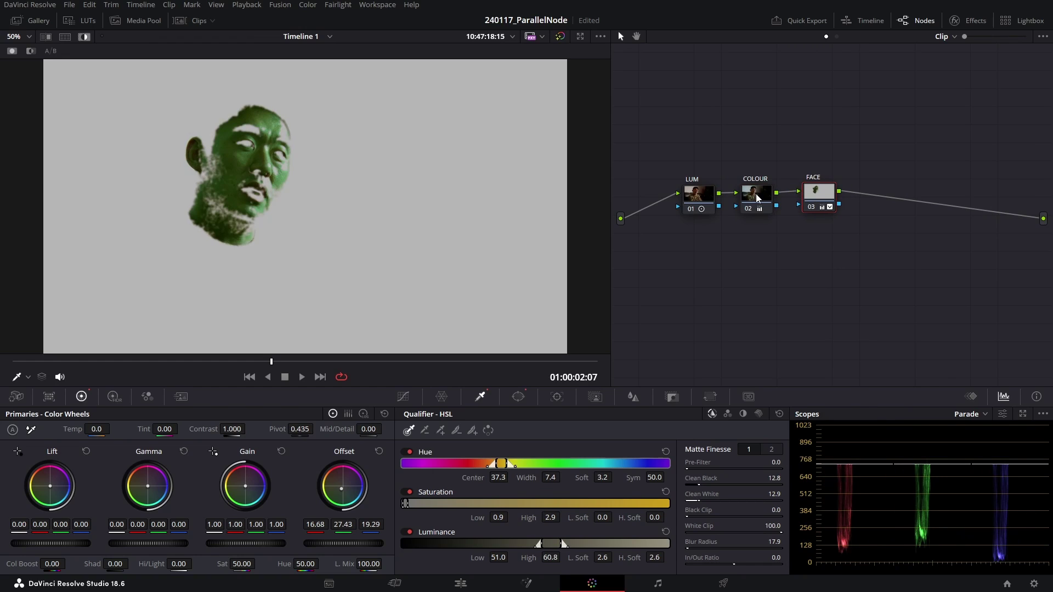
mouse_move(819, 195)
key("shift+h")
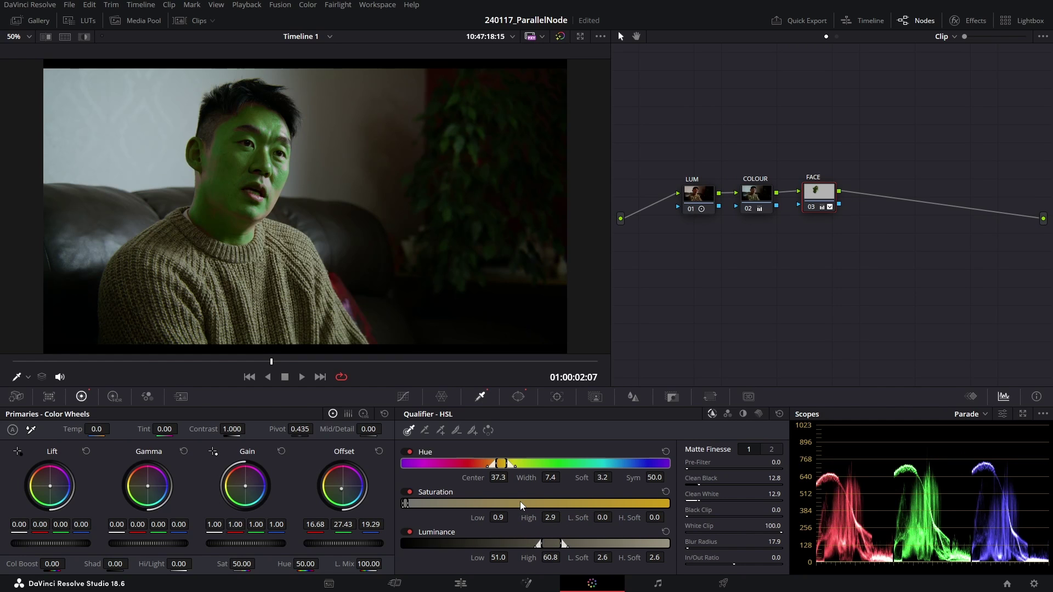
key("shift+h")
Replace the FACE node with a new node parallel to COLOUR, arranging it below the LUM and COLOUR nodes.
key("Delete")
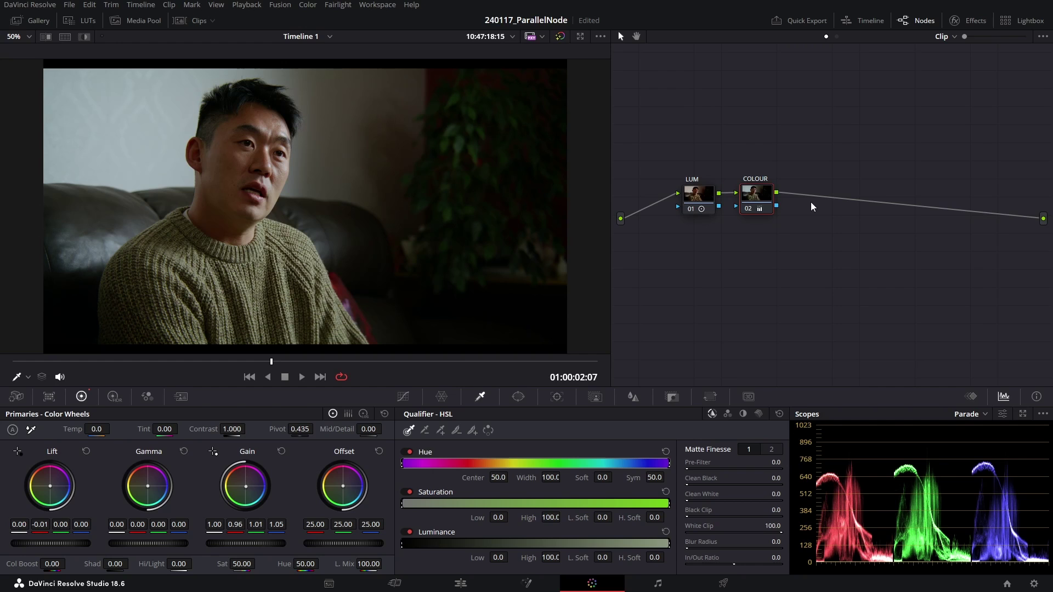
key("alt+p")
left_click_drag(812, 196, 838, 213)
left_click_drag(757, 256, 768, 256)
left_click(741, 240)
left_click_drag(767, 254, 734, 255)
left_click_drag(755, 267, 724, 268)
left_click_drag(828, 212, 820, 230)
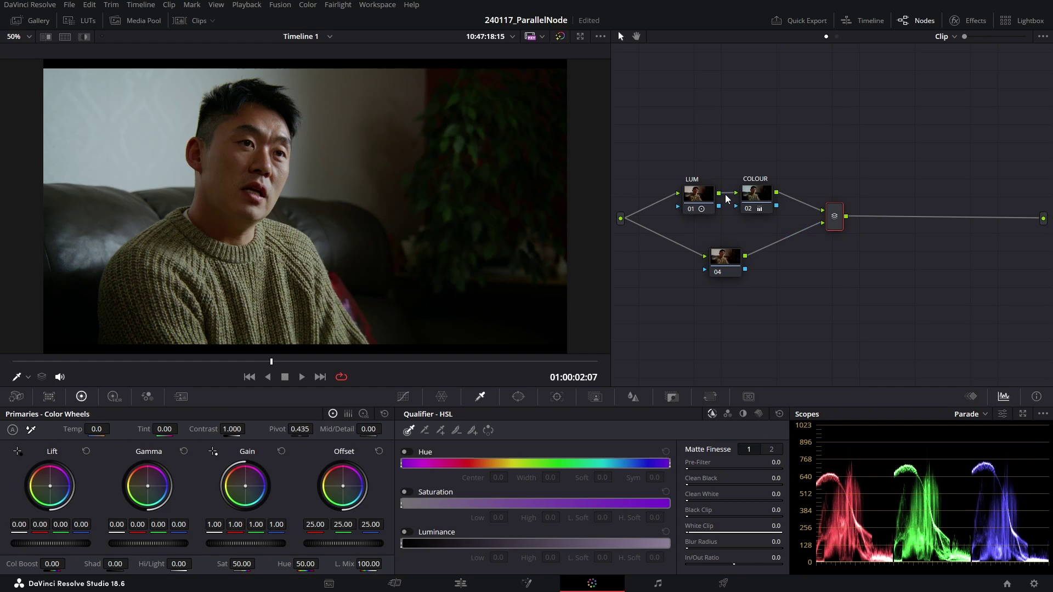
Compare the original image with the grade by bypassing all nodes and enabling them again.
key("alt+d")
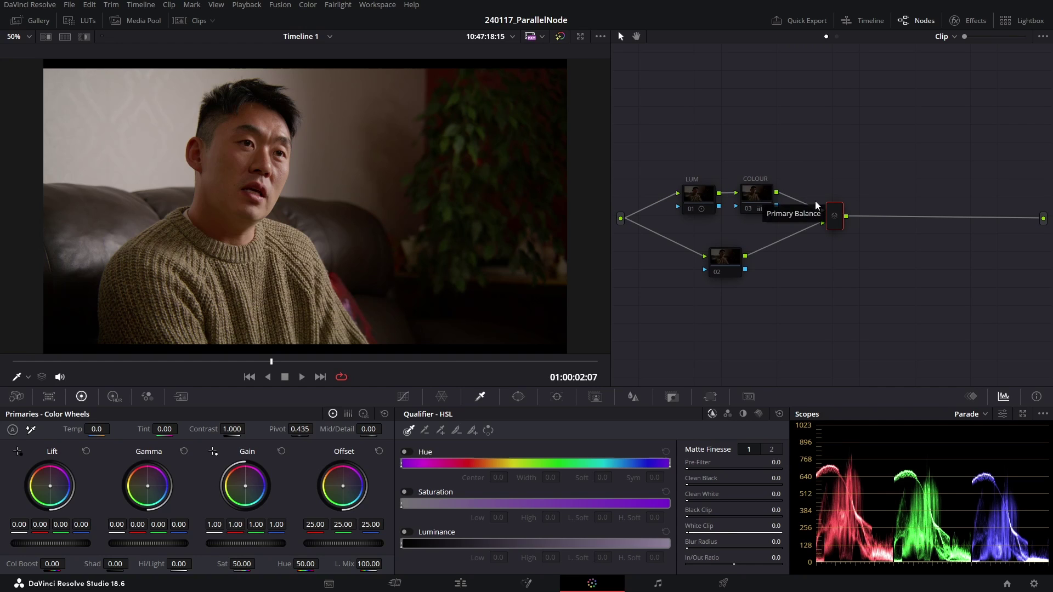
left_click_drag(737, 256, 739, 260)
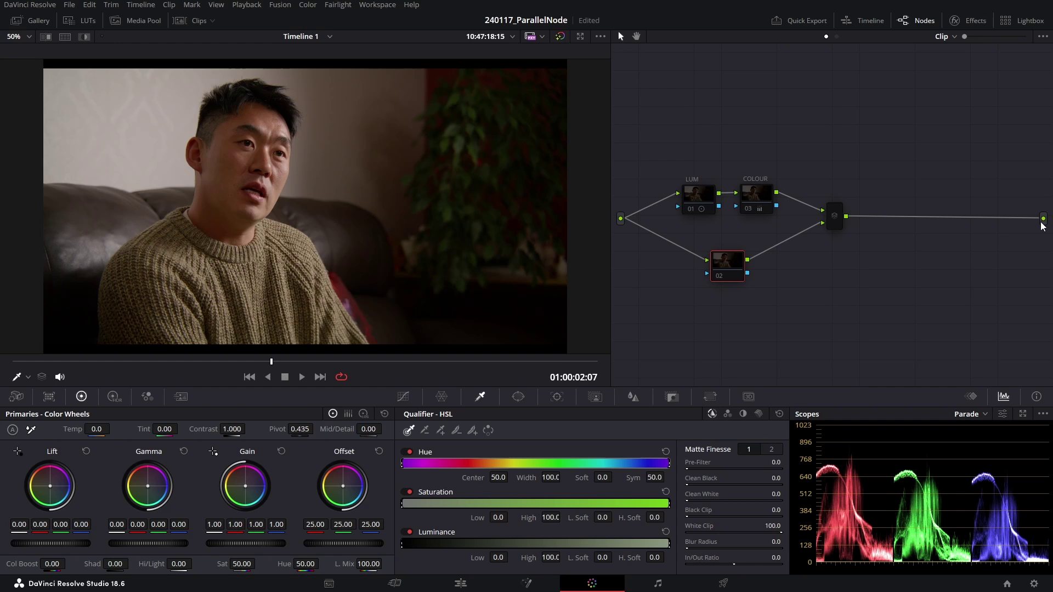
key("alt+d")
Label the parallel node FACE, isolate the skin with the qualifier and a circular window, and set its Offset to 19.31 red, 28.11 green, 6.11 blue.
left_click_drag(730, 279, 720, 271)
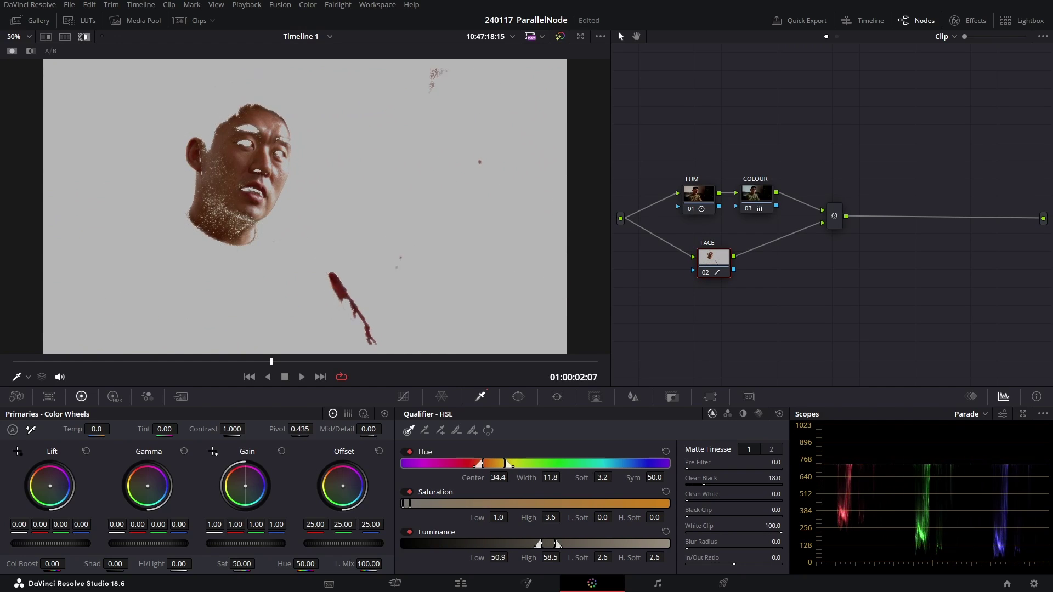
left_click(515, 397)
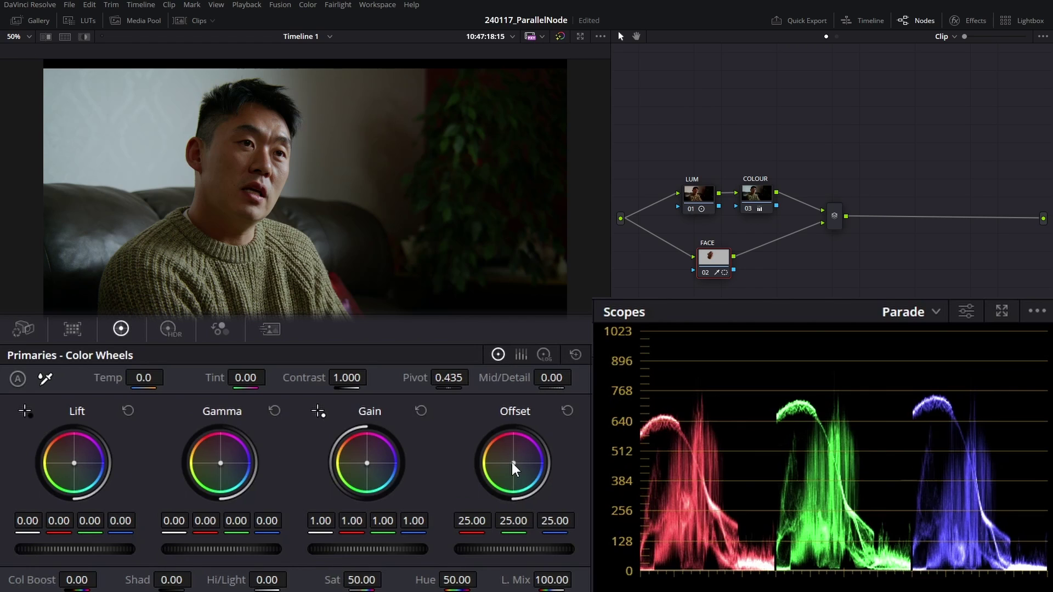
left_click_drag(513, 464, 503, 467)
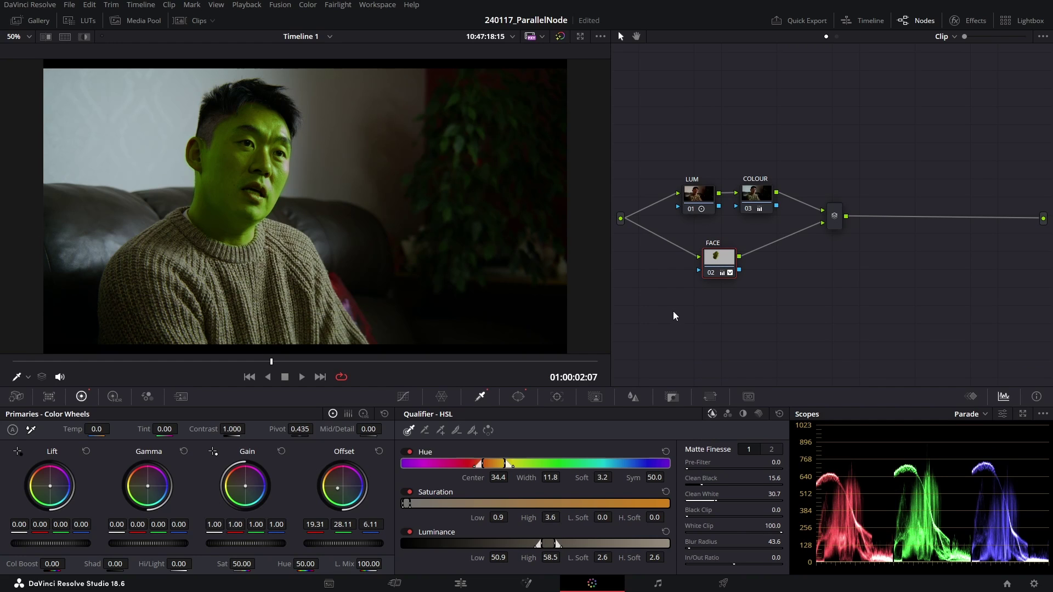
Shift the LUM and COLOUR nodes slightly up and set COLOUR's Offset to 20.90 red, 24.49 green and 32.83 blue.
left_click_drag(722, 259, 721, 261)
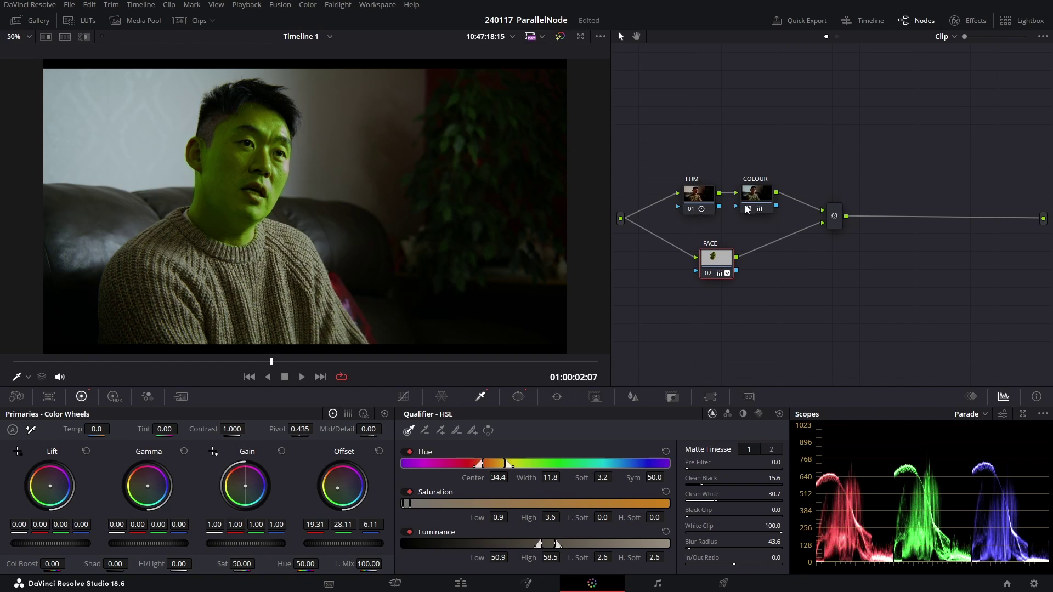
left_click_drag(763, 200, 761, 198)
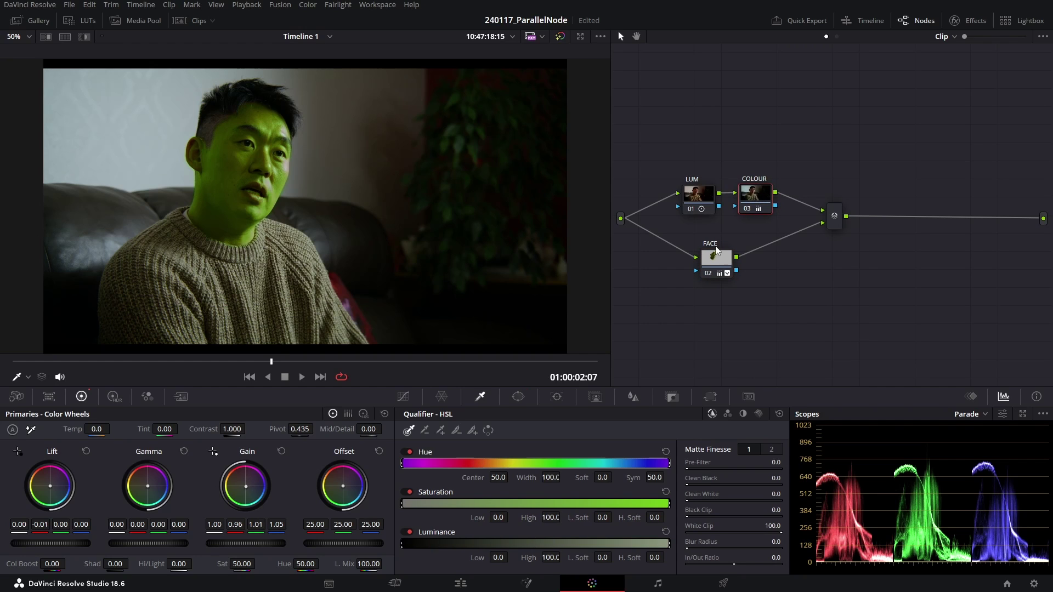
left_click_drag(692, 163, 753, 197)
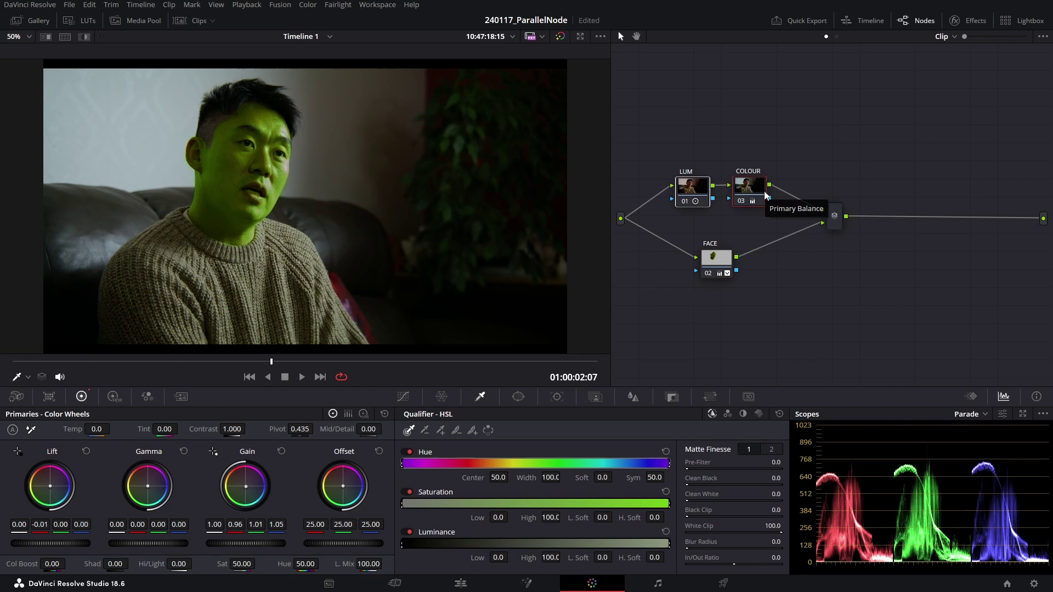
left_click_drag(722, 259, 722, 256)
left_click(757, 185)
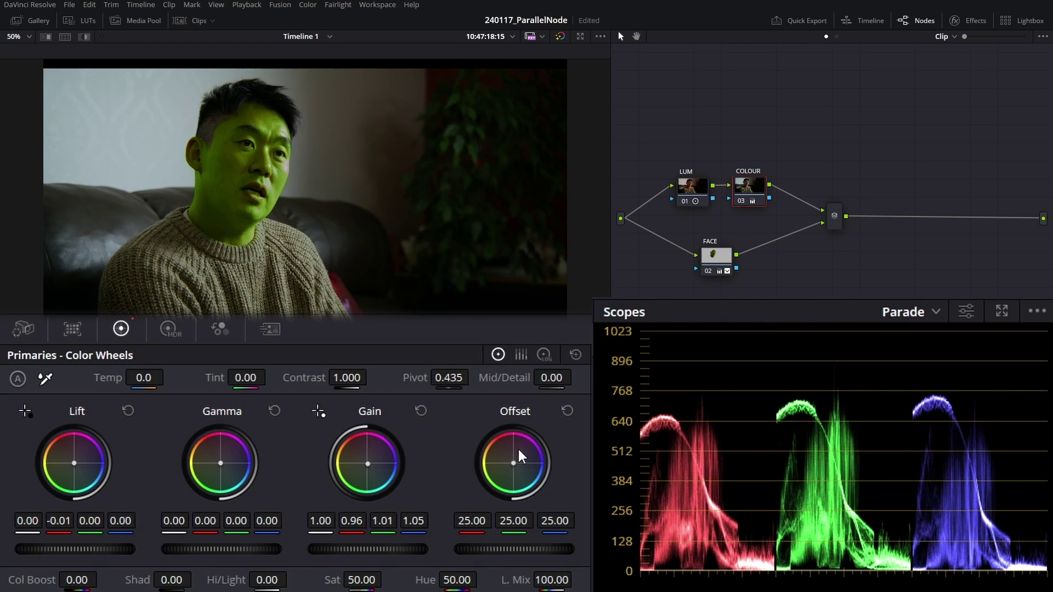
left_click_drag(495, 452, 517, 465)
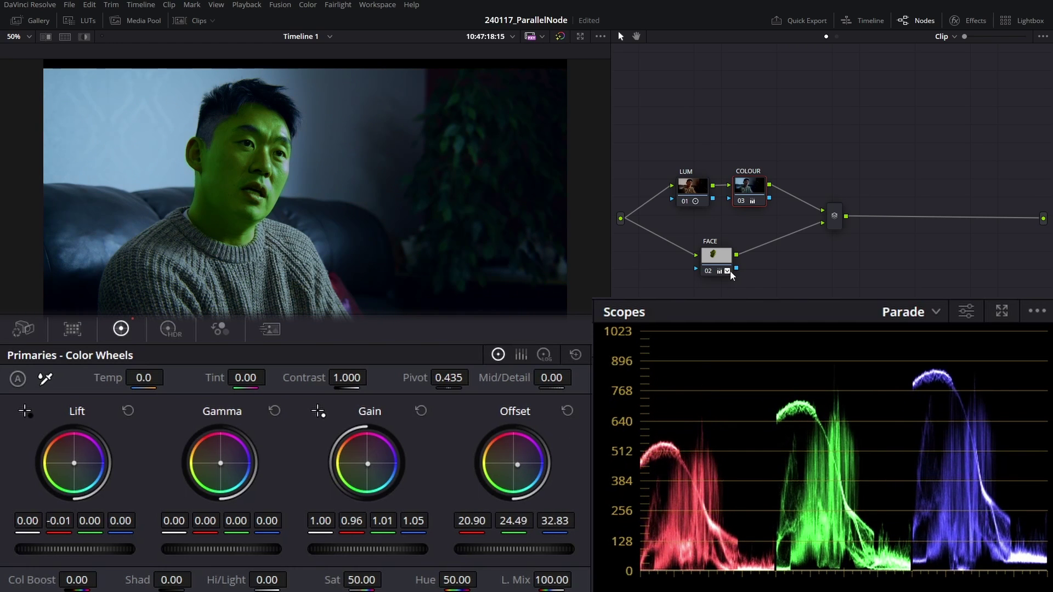
Select the FACE node and scrub through the clip to check how the face qualifier holds over the COLOUR grade.
left_click(712, 258)
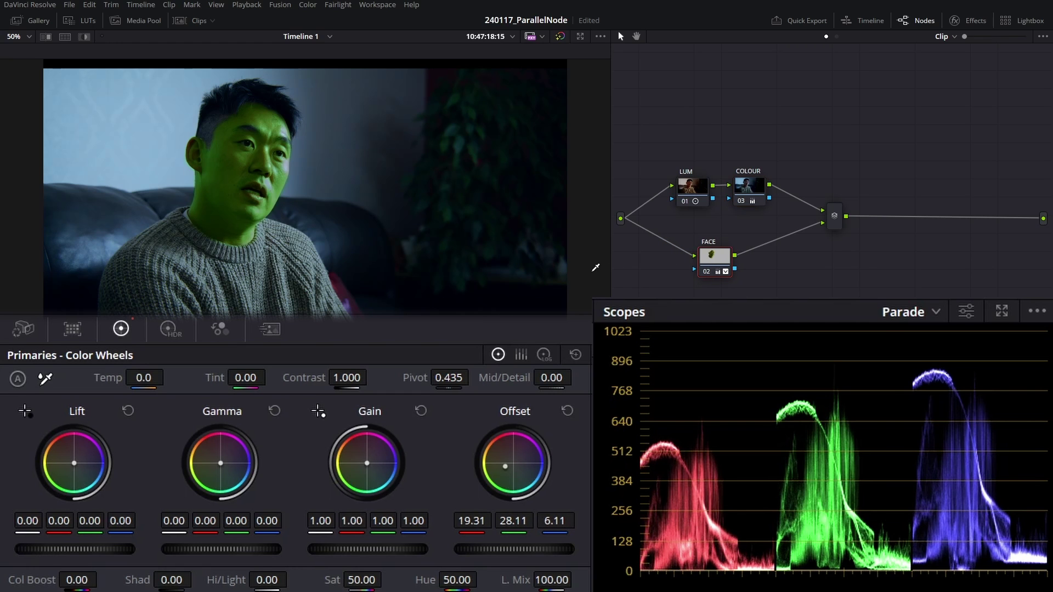
left_click_drag(166, 364, 331, 365)
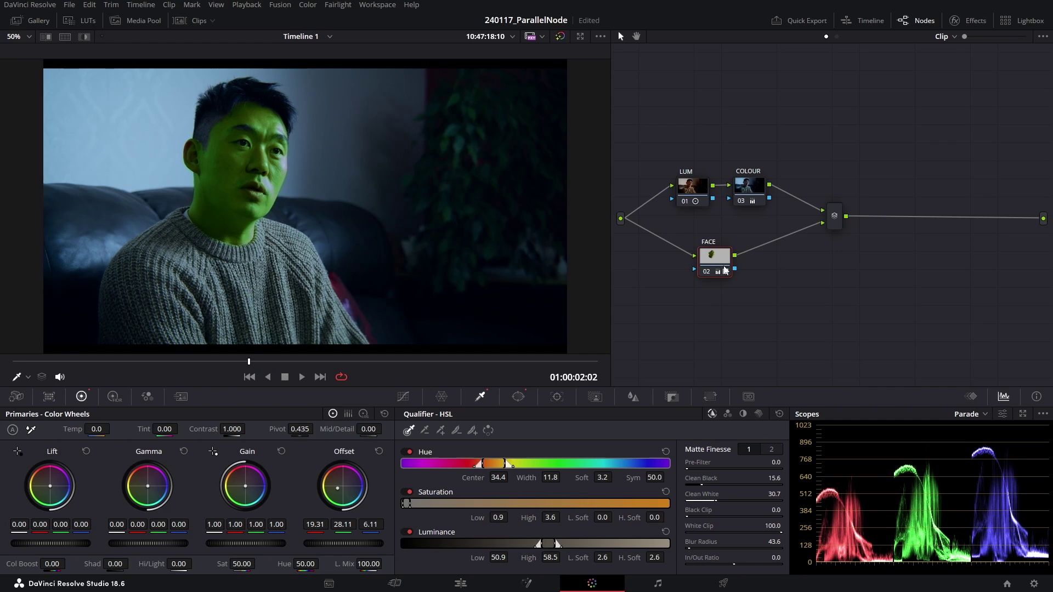
left_click_drag(724, 267, 725, 268)
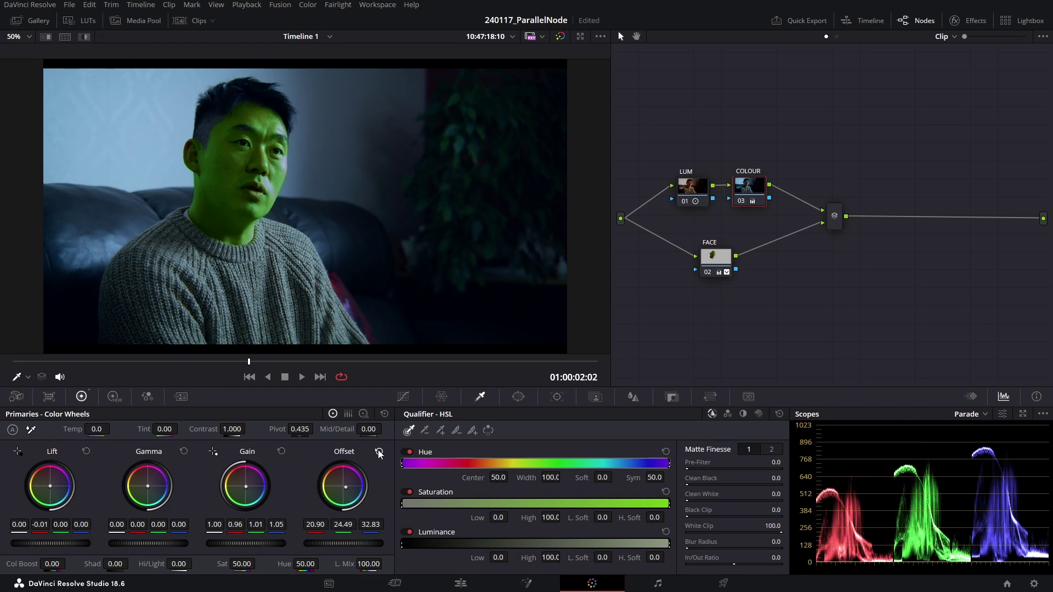
Reset COLOUR's Offset, set its Temp to 580 and its Gain to 0.91 red, 1.02 green and 1.03 blue.
left_click(379, 452)
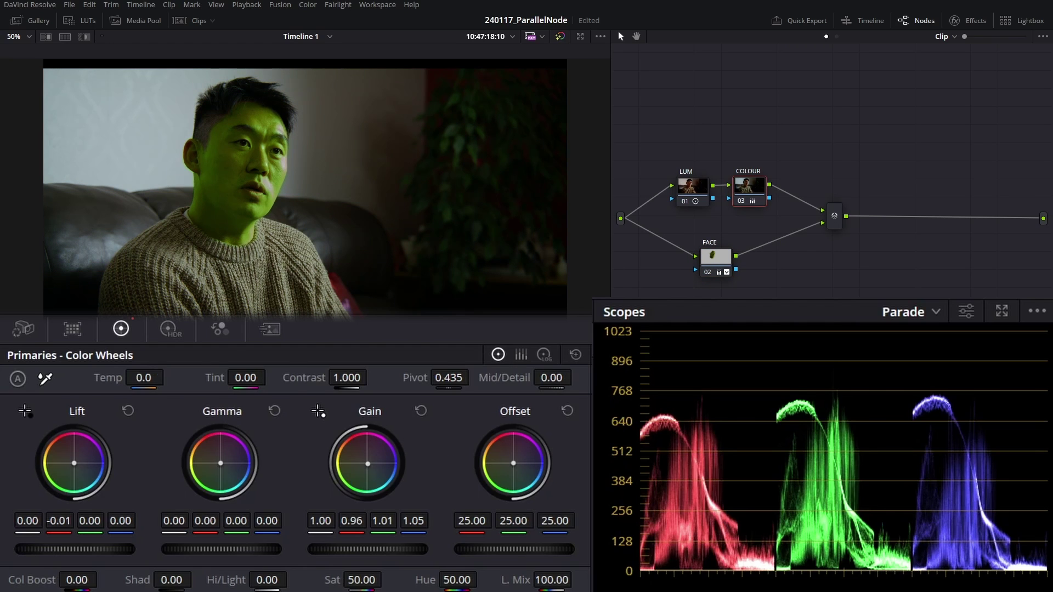
left_click_drag(100, 429, 113, 428)
left_click_drag(169, 377, 186, 392)
left_click_drag(367, 464, 368, 465)
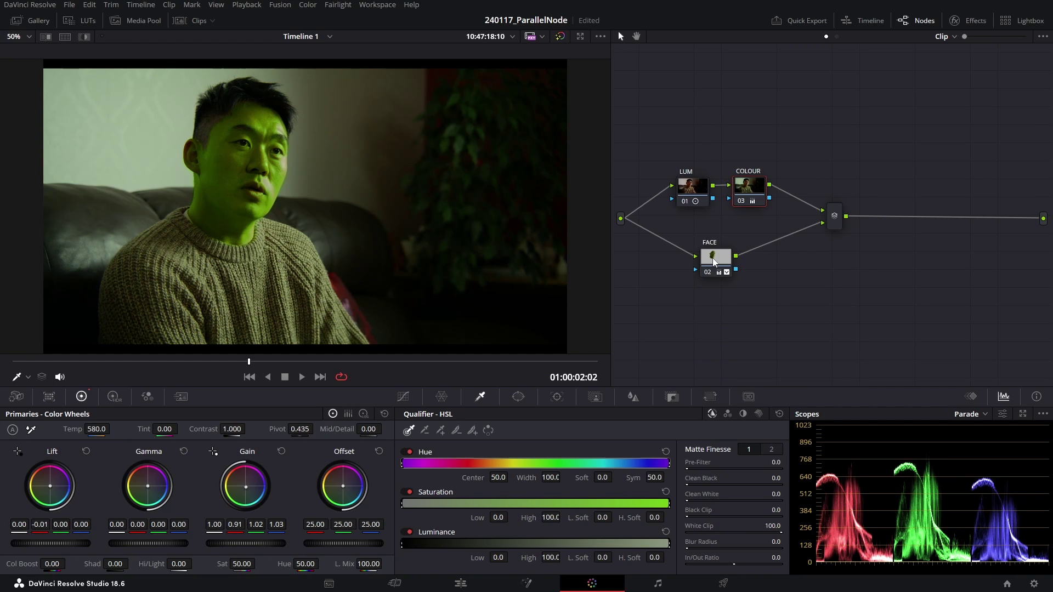
Lower the FACE node slightly and shift the LUM and COLOUR pair closer to the parallel mixer.
left_click_drag(714, 263, 717, 257)
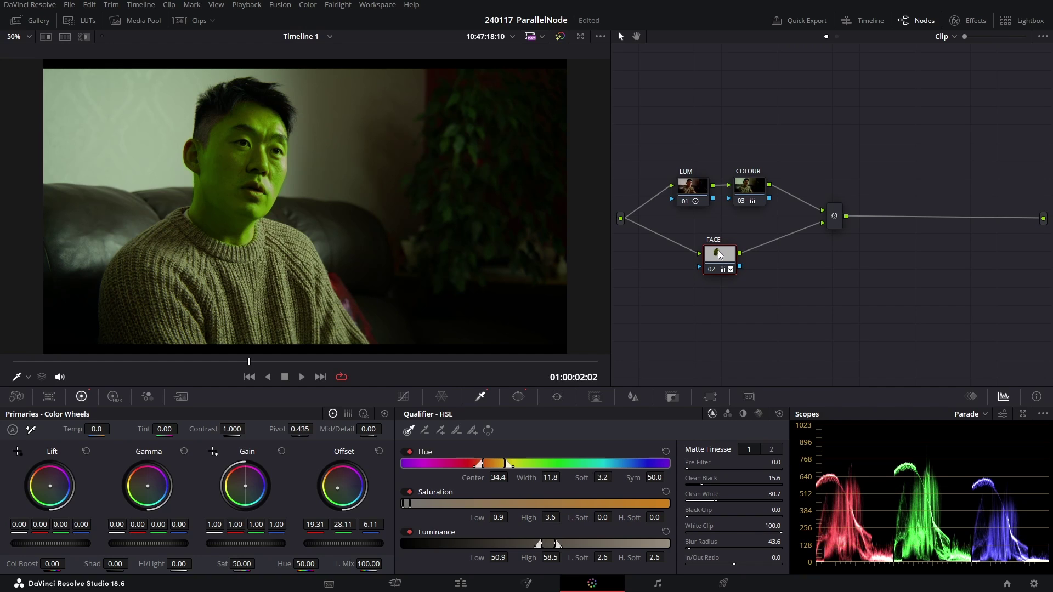
left_click_drag(722, 254, 710, 268)
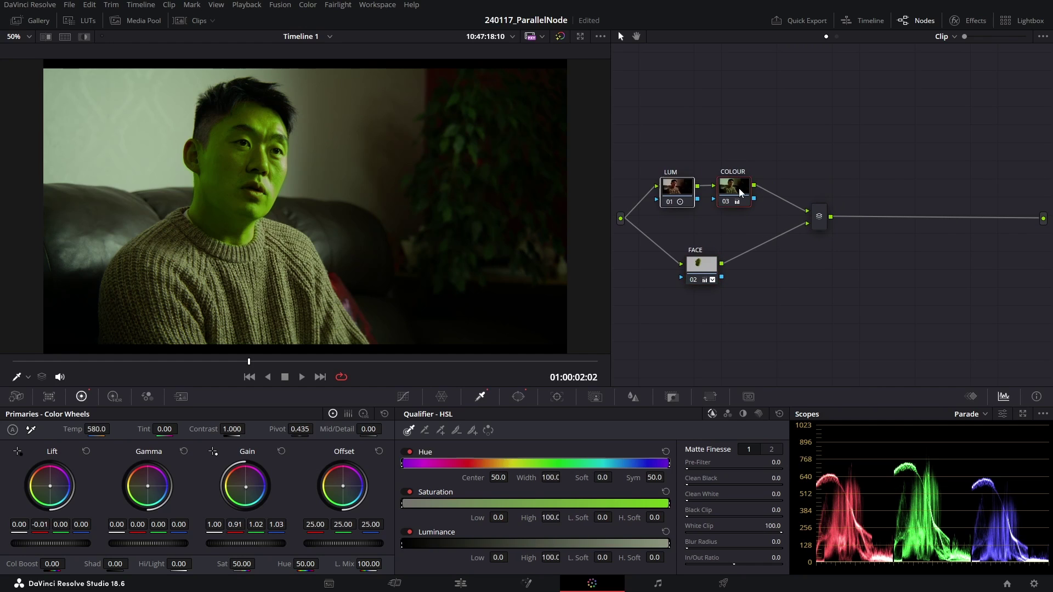
left_click_drag(739, 193, 747, 202)
left_click(729, 134)
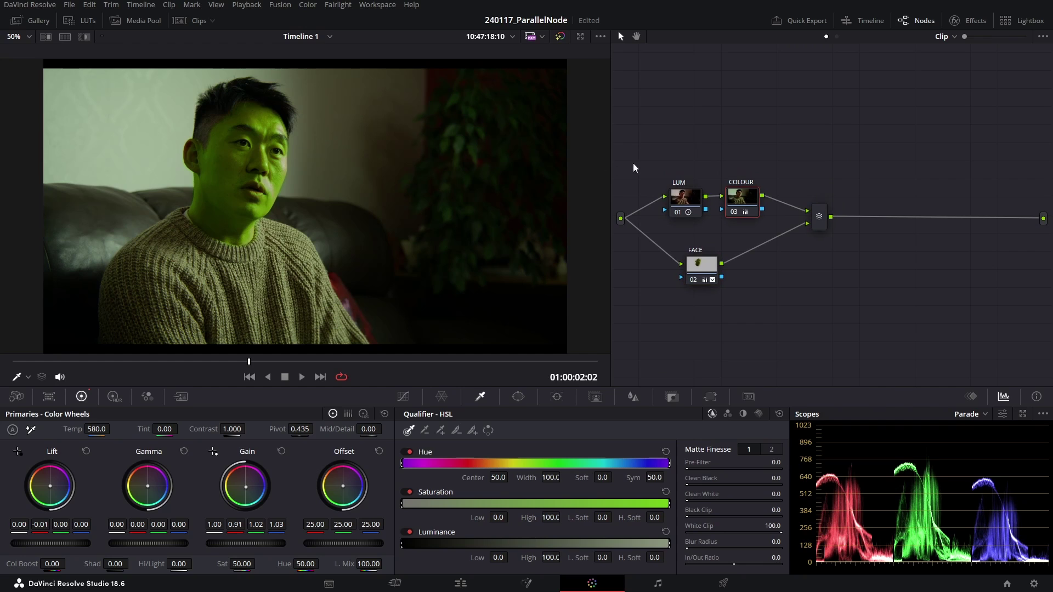
Move the FACE node directly below LUM, leaving room for another node on the lower branch.
left_click_drag(634, 164, 892, 316)
left_click(870, 311)
left_click_drag(699, 266, 709, 256)
left_click_drag(662, 148, 762, 218)
left_click(682, 198)
left_click_drag(711, 261, 688, 270)
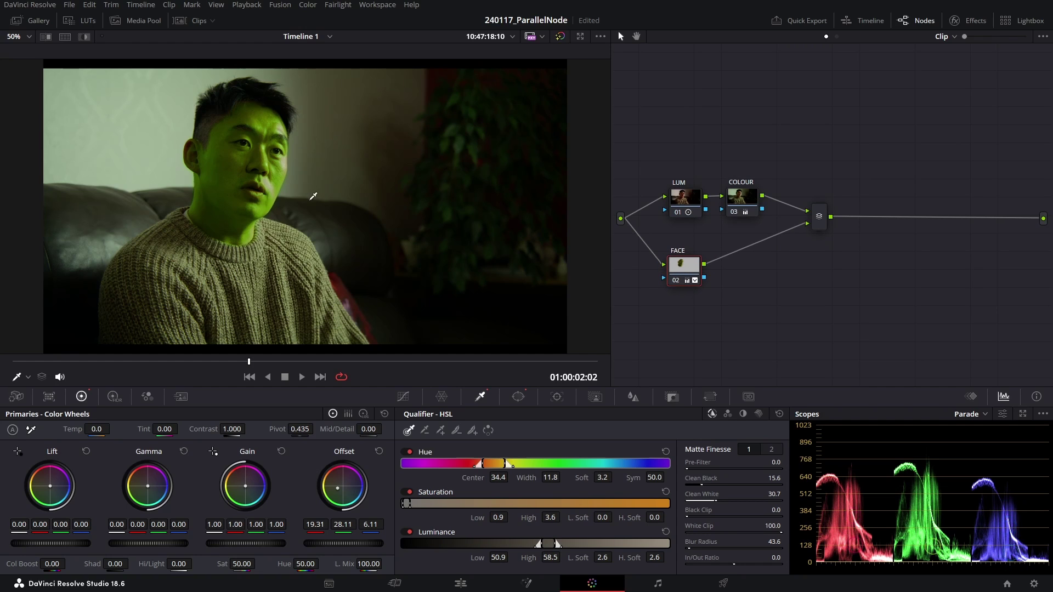
Add a serial node after FACE labelled PILLOW, isolate the red pillow with the qualifier, and set its Offset to 73.75 red, 18.24 green, -53.75 blue.
key("alt+s")
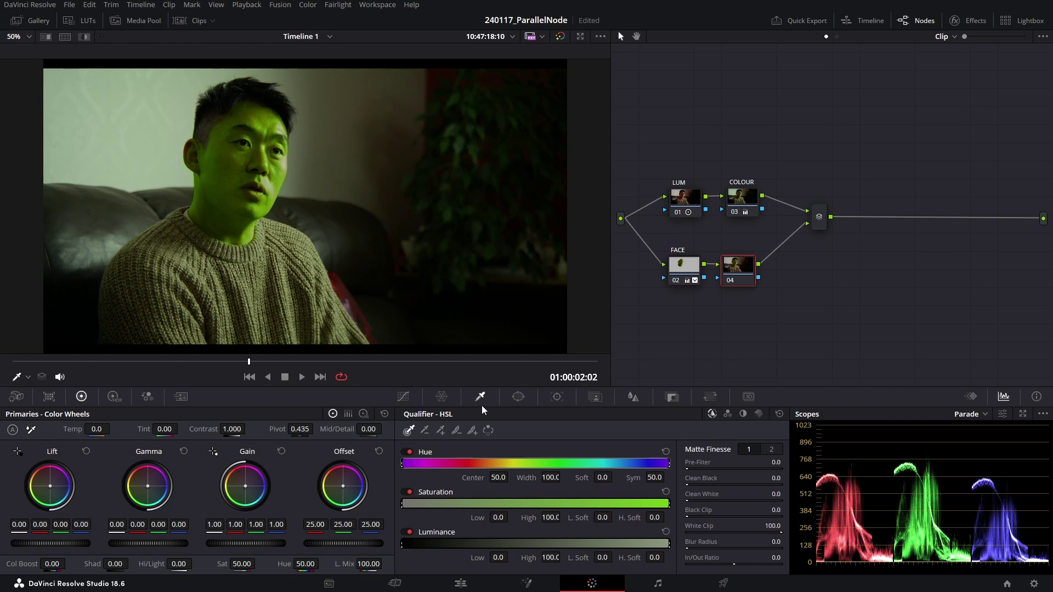
left_click(345, 281)
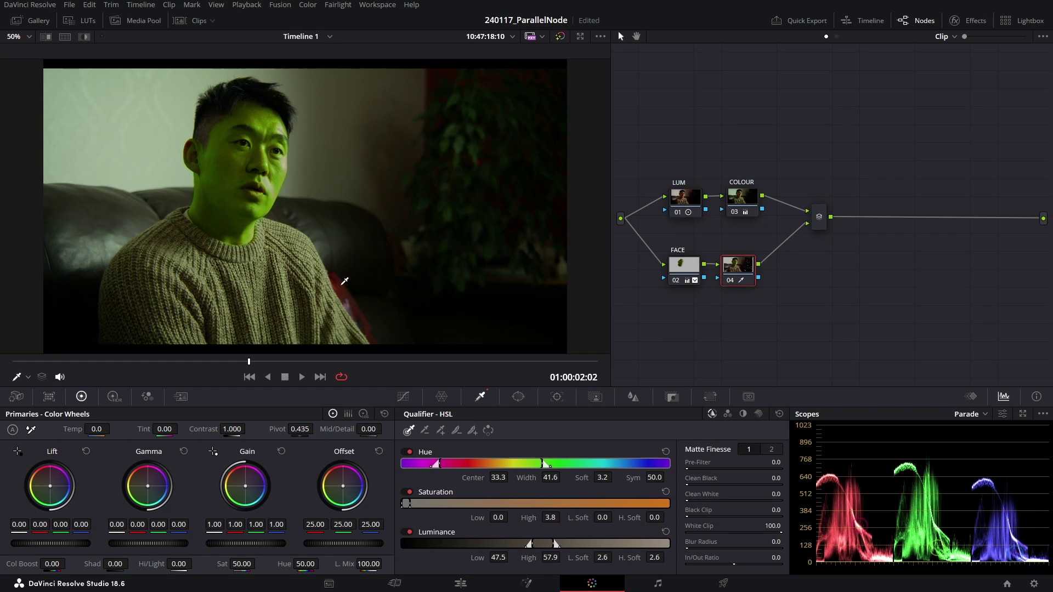
key("shift+h")
left_click(344, 282)
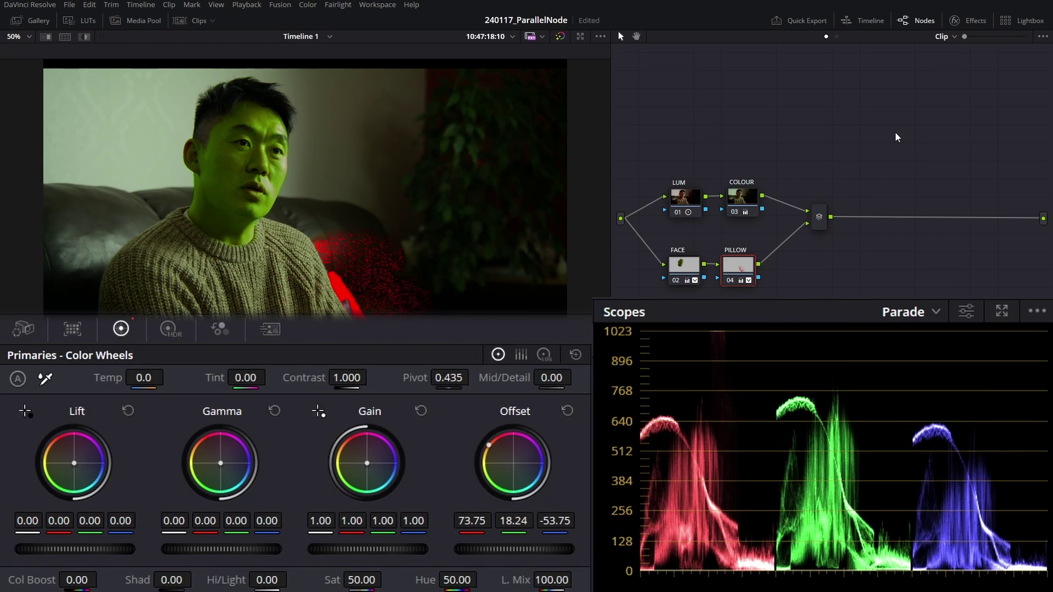
Select the COLOUR node to adjust its primary colour balance.
left_click(739, 205)
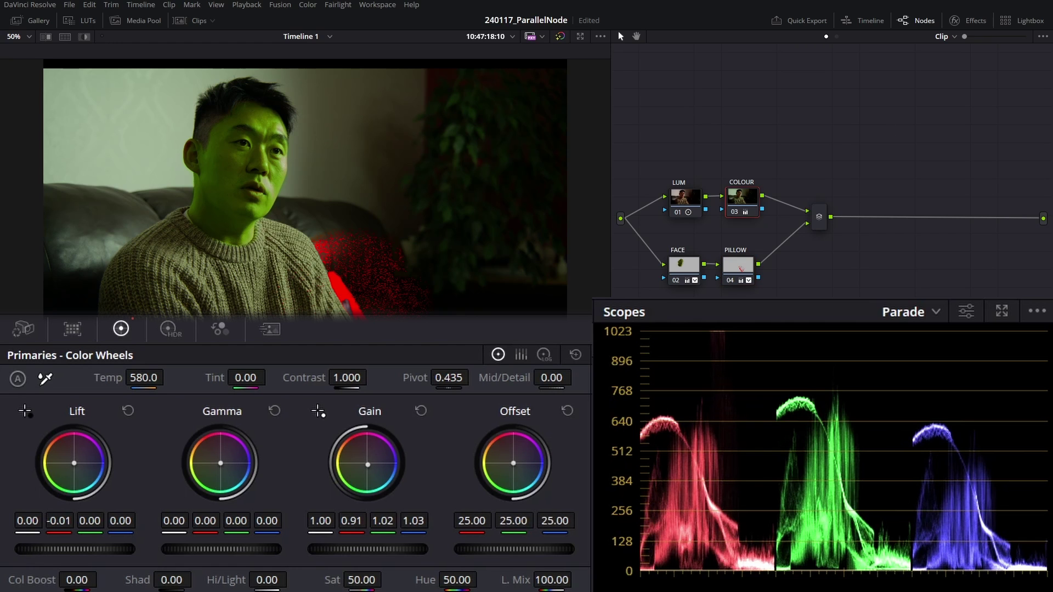